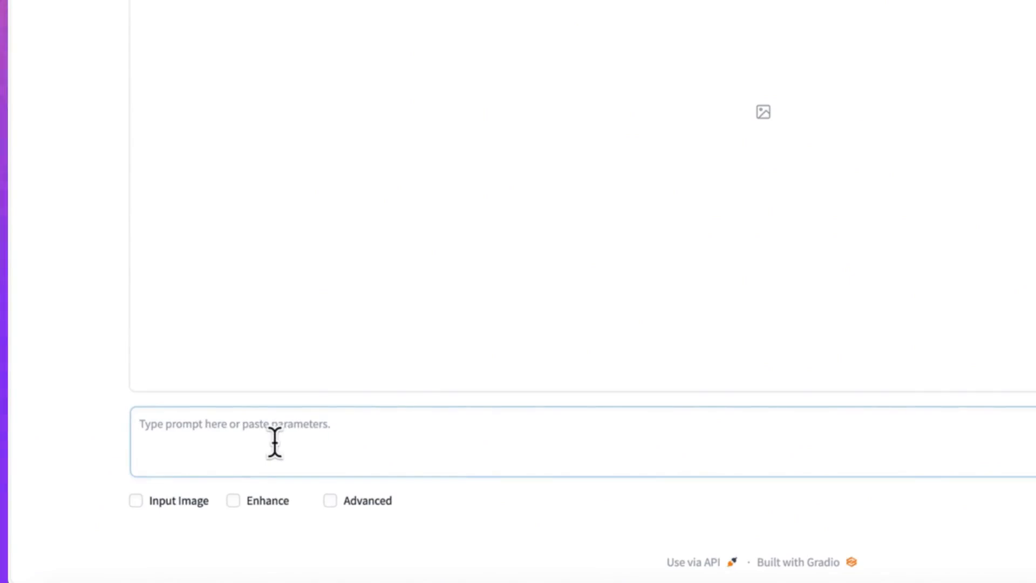
# Step: Enter the prompt "Generate the video or a monkey in a bar drinking coffee" and enable the advanced options
pyautogui.write('Generate the video or a mo')
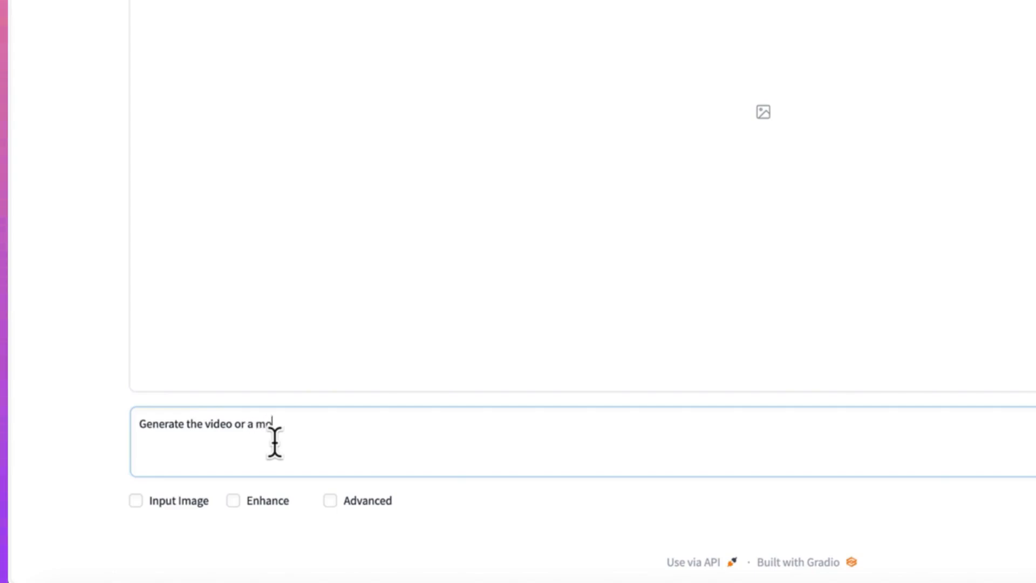
pyautogui.write('y in a bar drinking coffee')
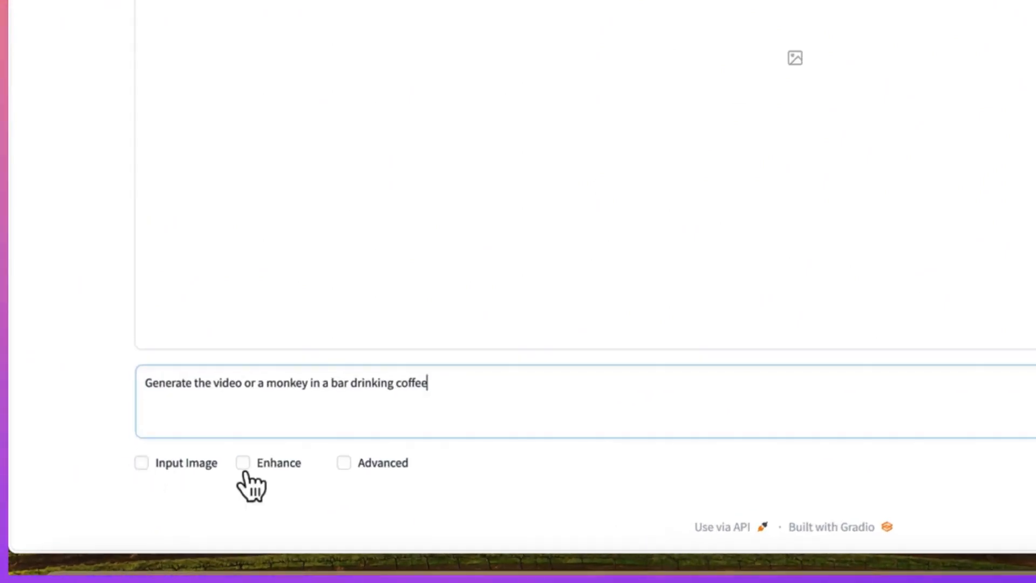
pyautogui.click(345, 463)
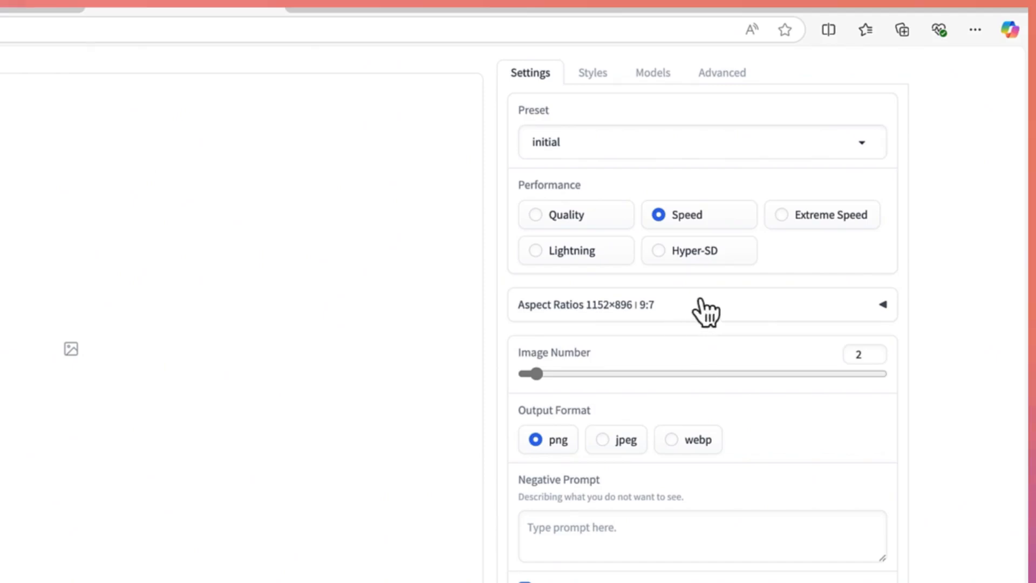
# Step: Look through the available aspect ratios in the generation settings and collapse the list
pyautogui.click(882, 310)
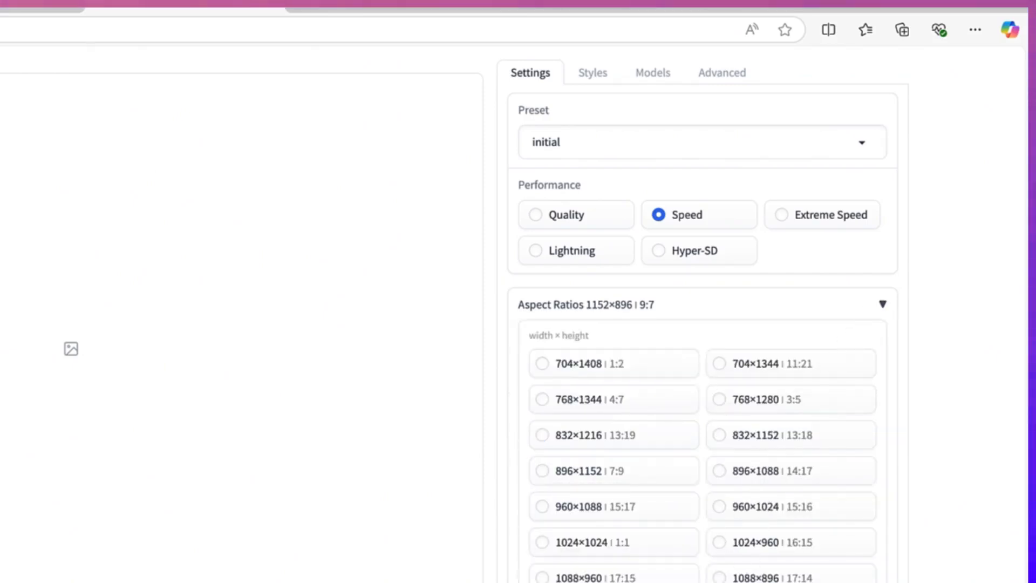
pyautogui.scroll(-2, 701, 324)
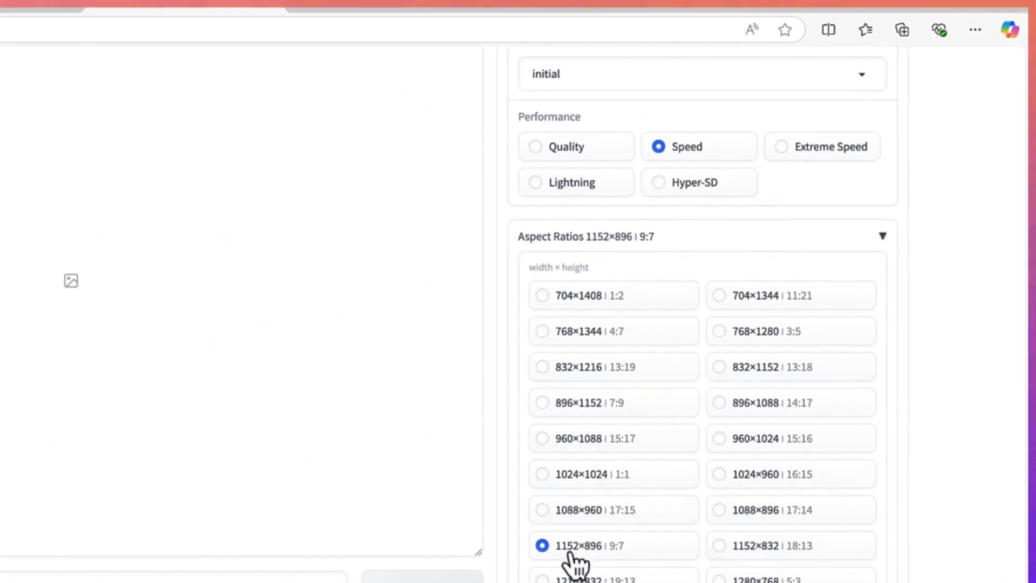
pyautogui.click(888, 239)
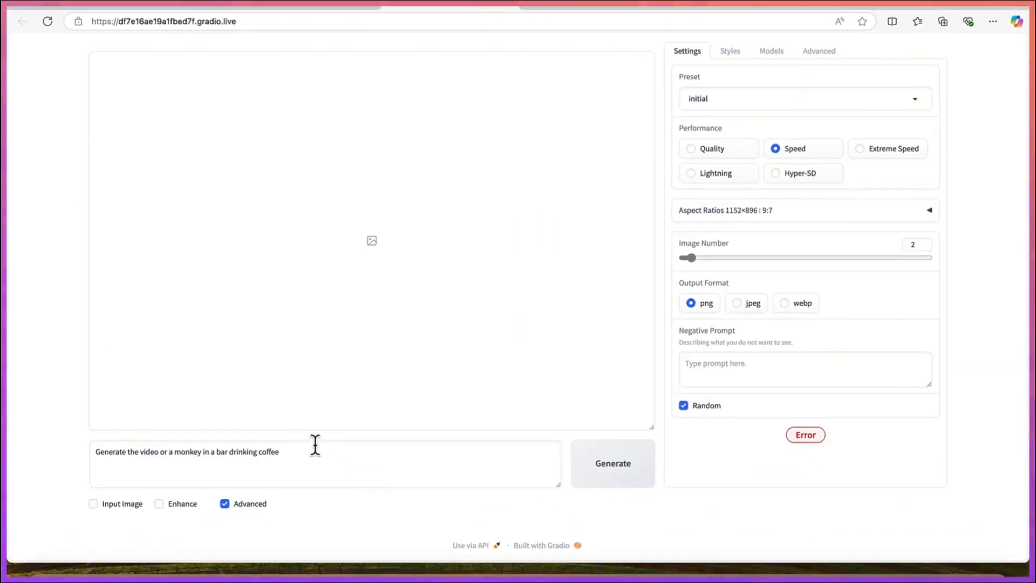
# Step: Add the Fooocus Masterpiece and Fooocus Photograph styles and generate the monkey images
pyautogui.click(730, 49)
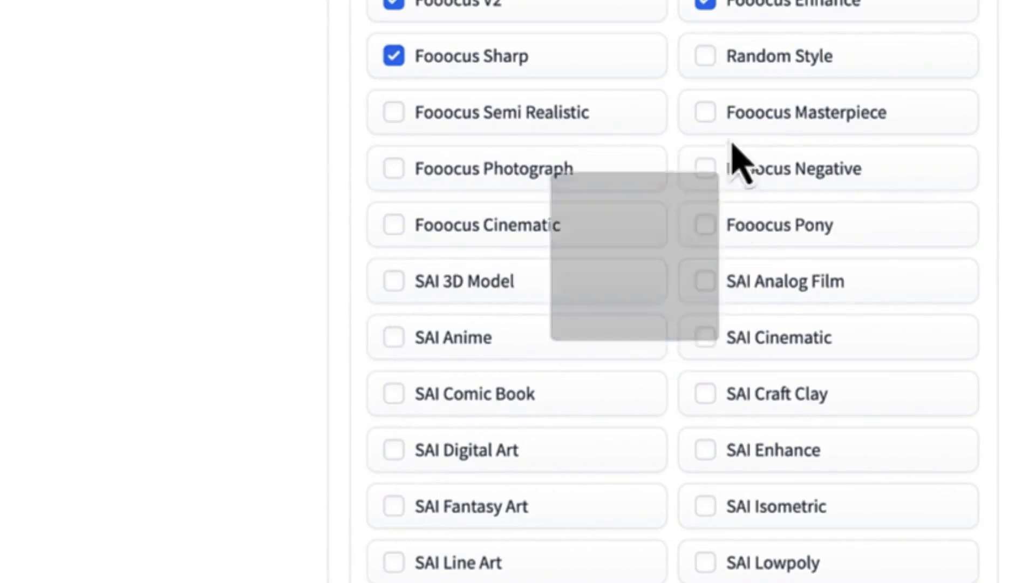
pyautogui.click(707, 113)
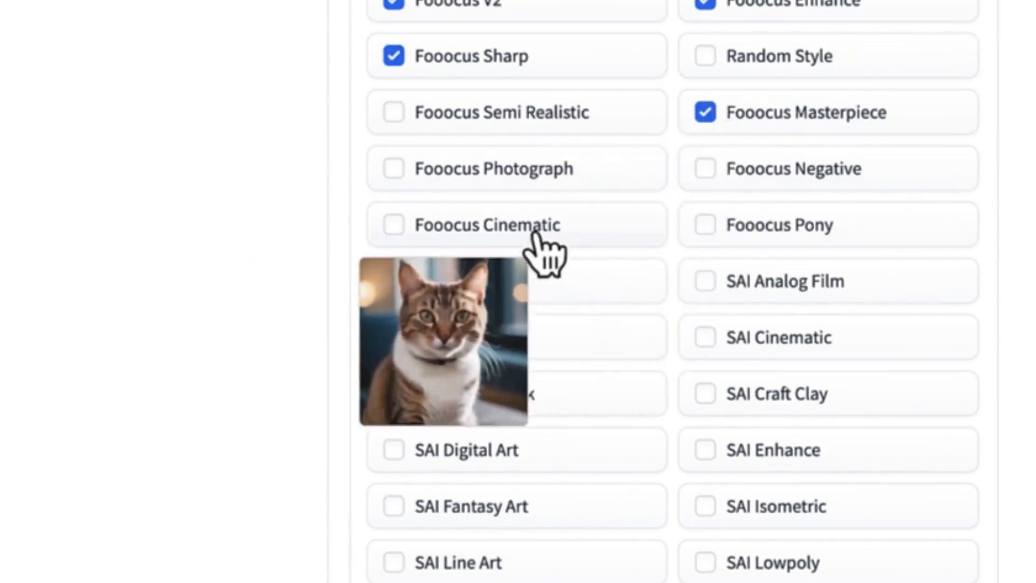
pyautogui.click(397, 172)
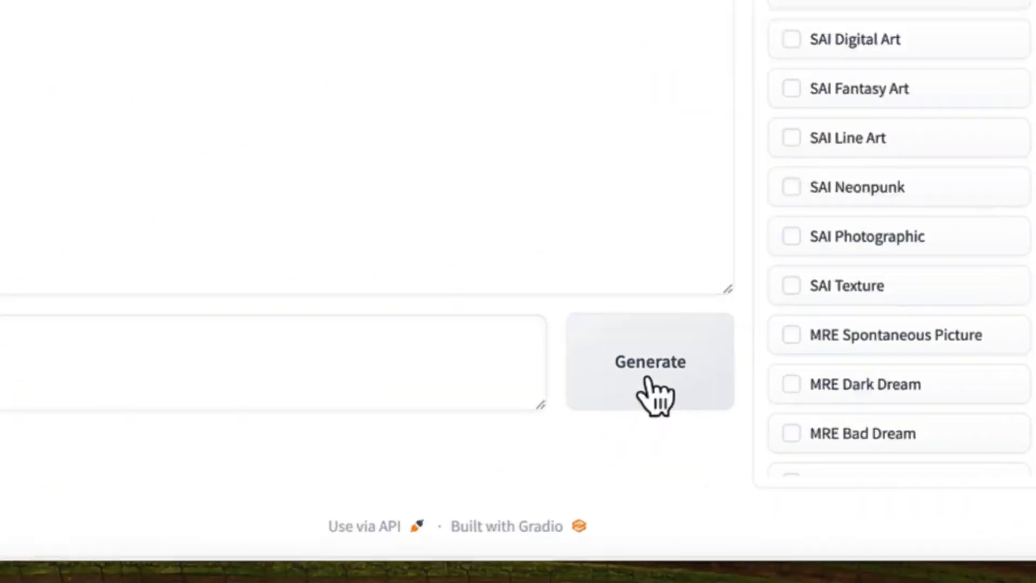
pyautogui.click(653, 394)
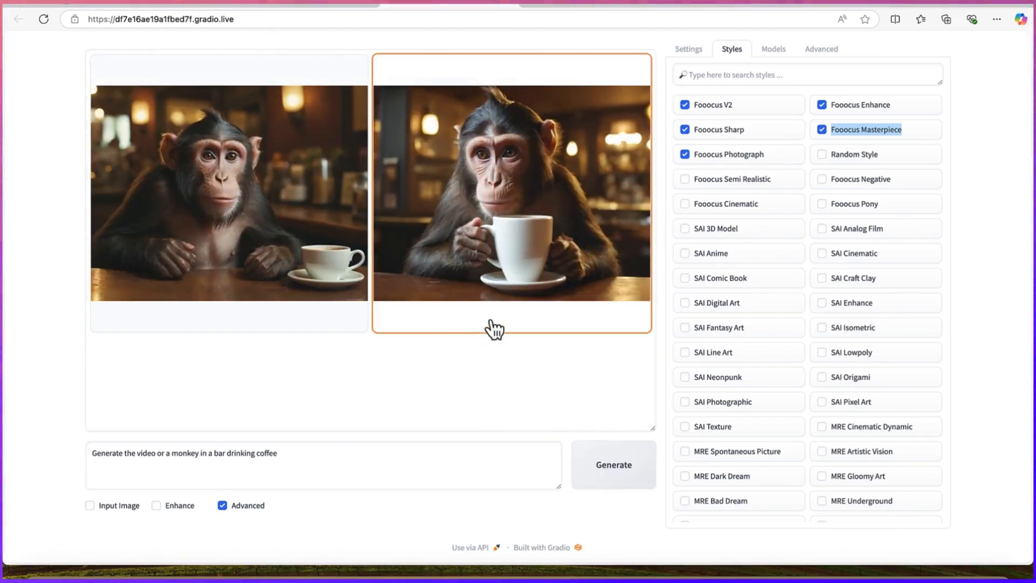
# Step: View the two generated monkey images enlarged and compare them
pyautogui.click(297, 200)
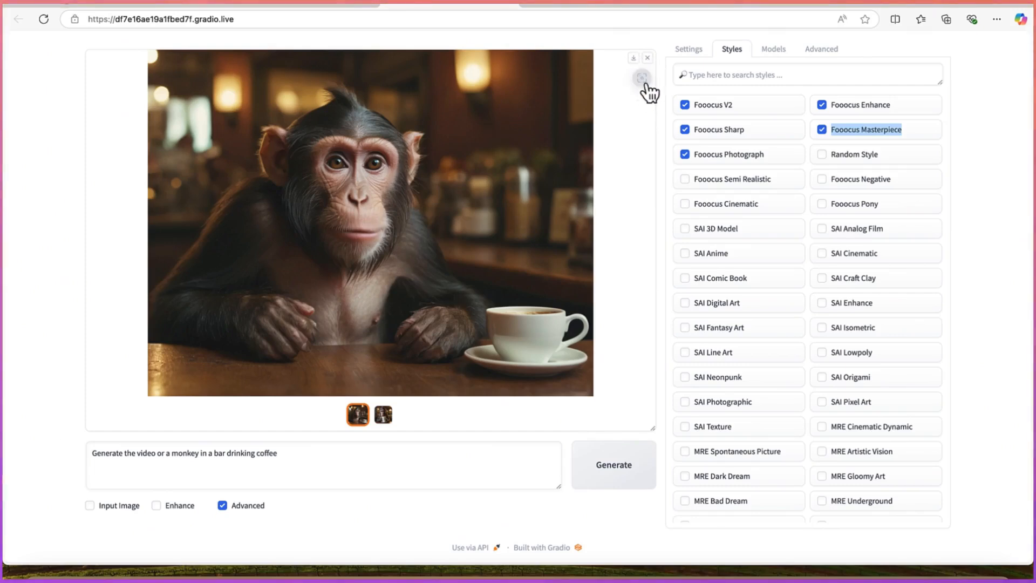
pyautogui.click(647, 58)
pyautogui.click(544, 184)
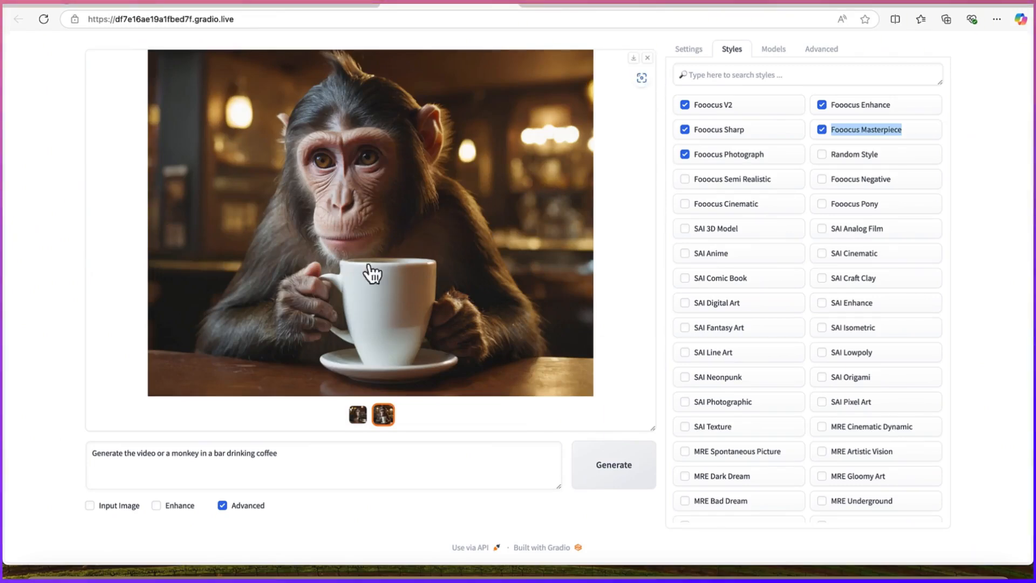
pyautogui.click(357, 419)
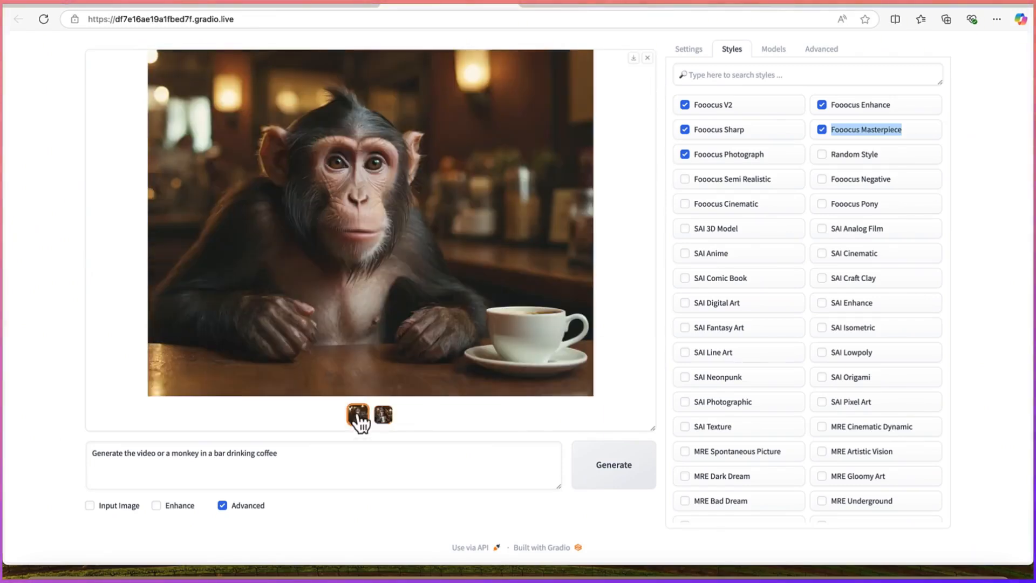
pyautogui.click(383, 415)
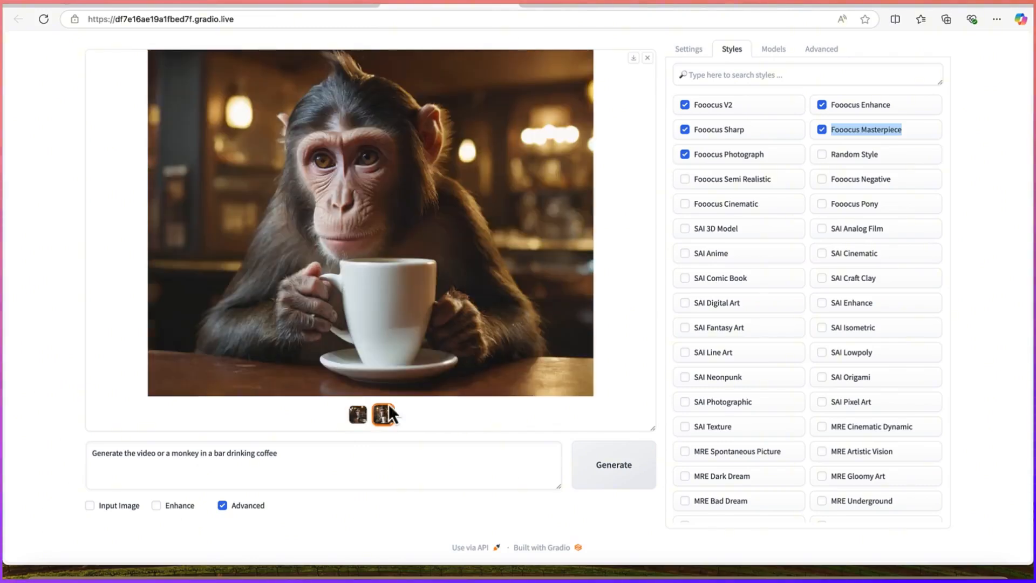
# Step: Download the first monkey image, with the coffee cup standing beside the monkey, and open the downloaded file
pyautogui.click(358, 415)
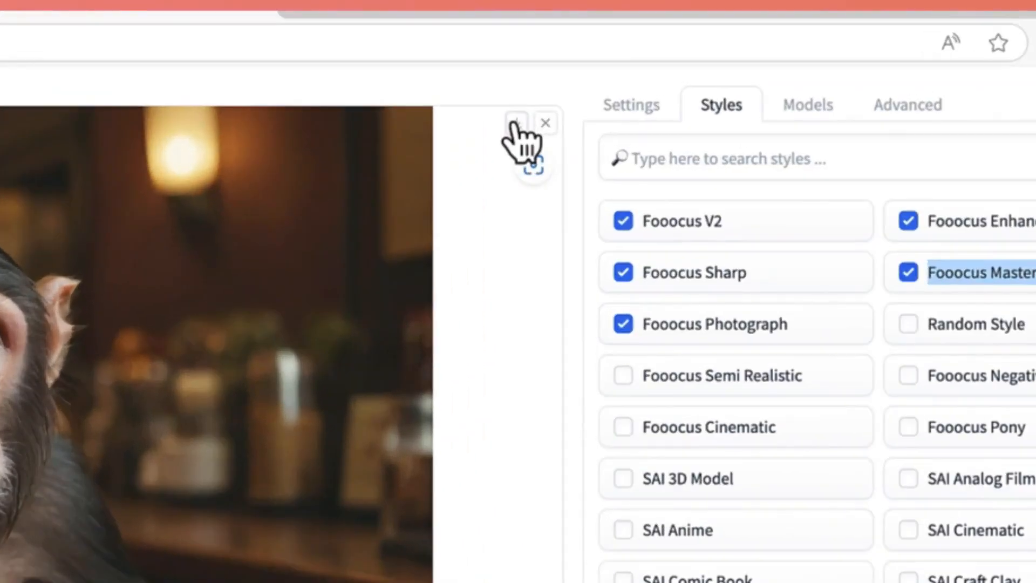
pyautogui.click(515, 122)
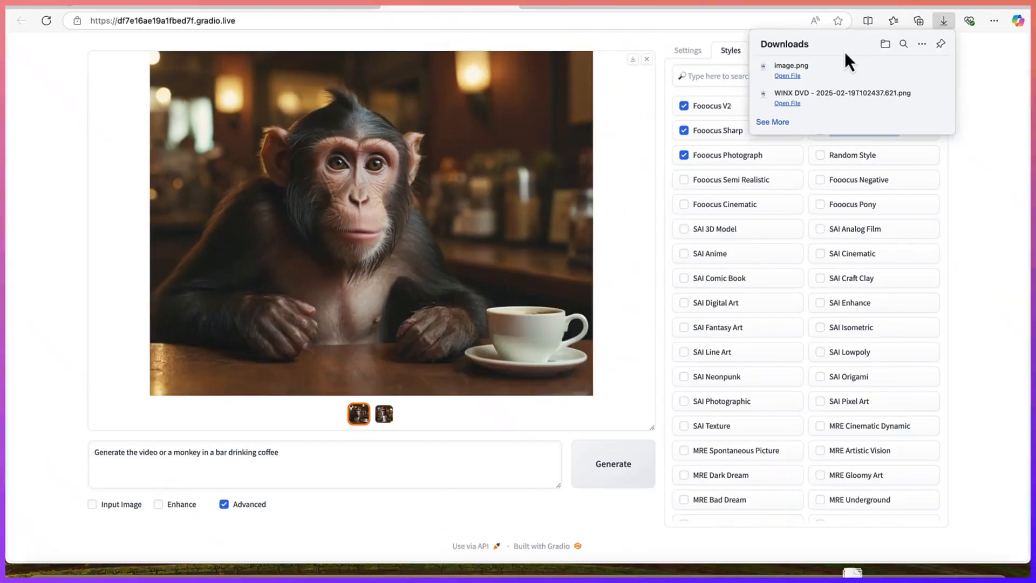
pyautogui.click(823, 69)
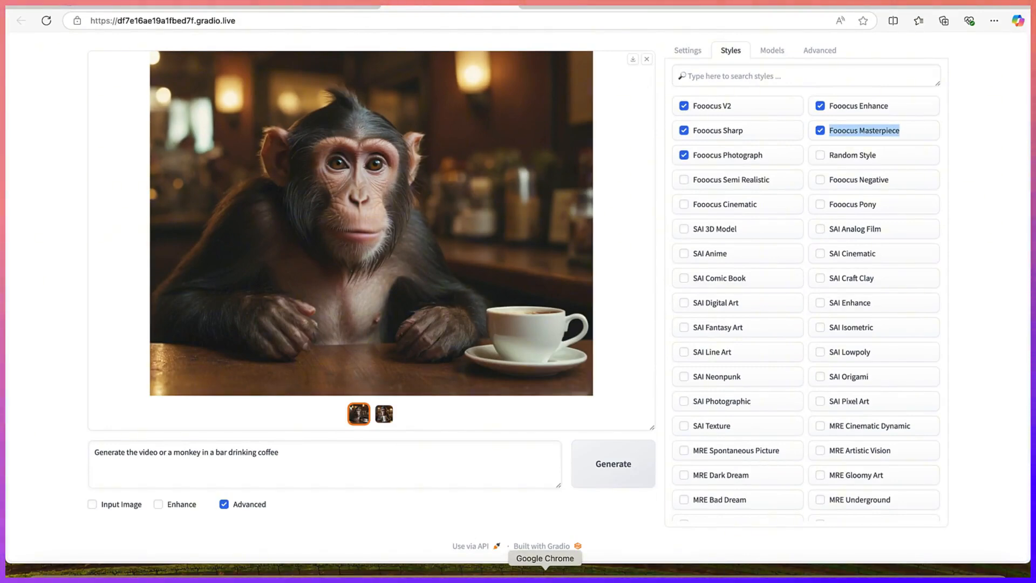
# Step: In a new ChatGPT chat in Chrome, ask "can you give me 2 prompts to generate the images hyperreasistic of animals in the jungle enjoying a party"
pyautogui.click(545, 579)
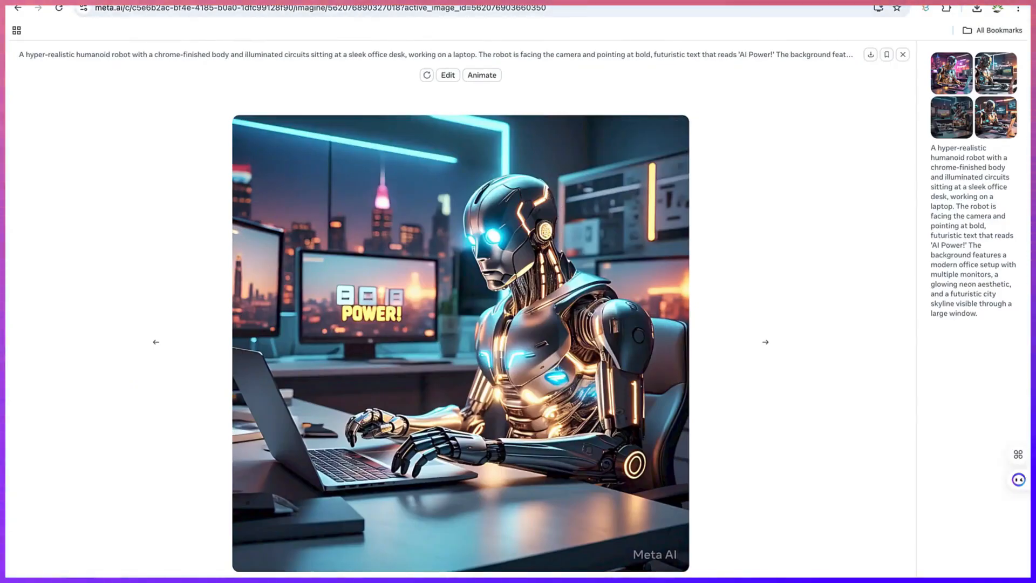
pyautogui.click(347, 2)
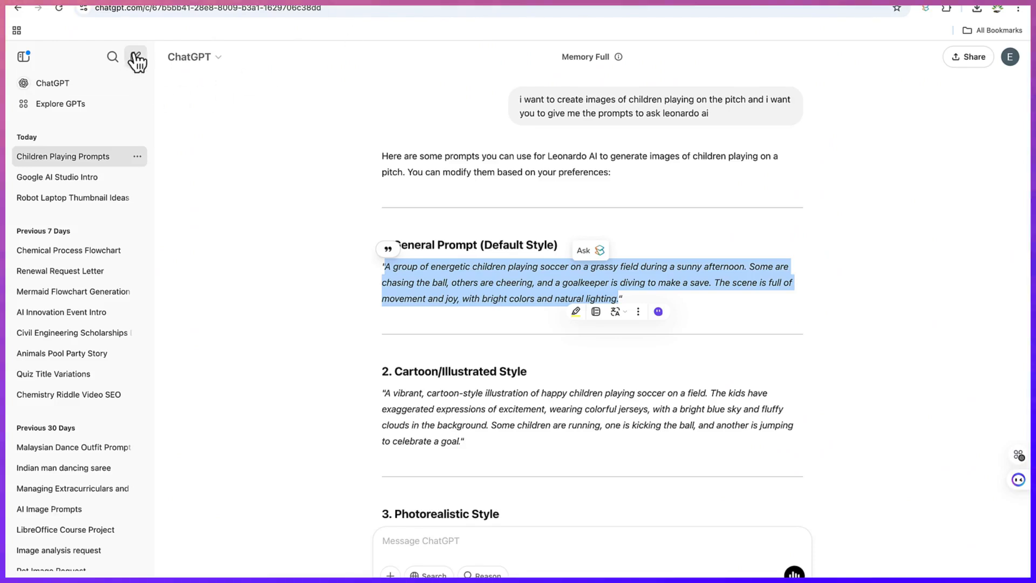
pyautogui.click(135, 57)
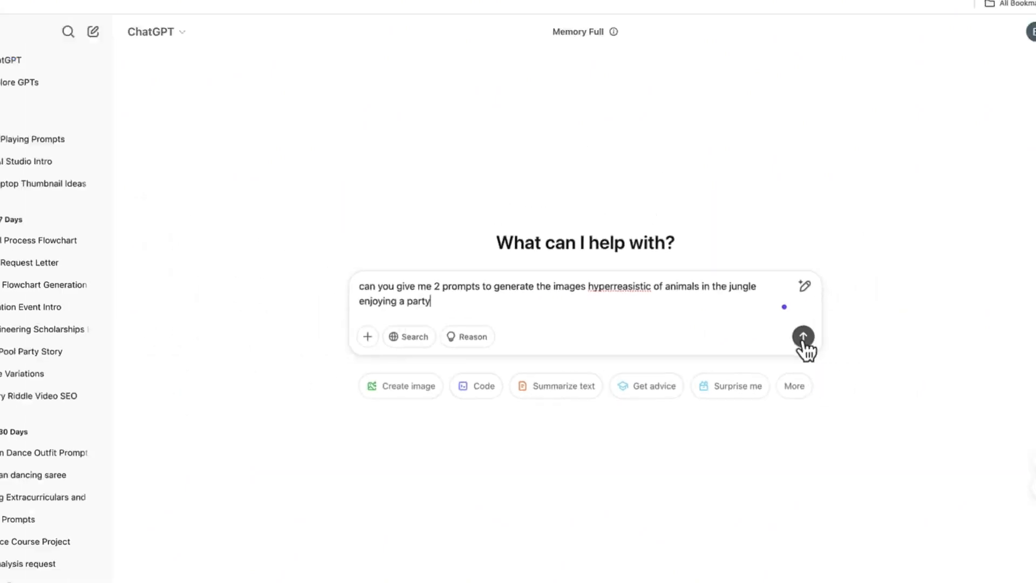
pyautogui.click(803, 338)
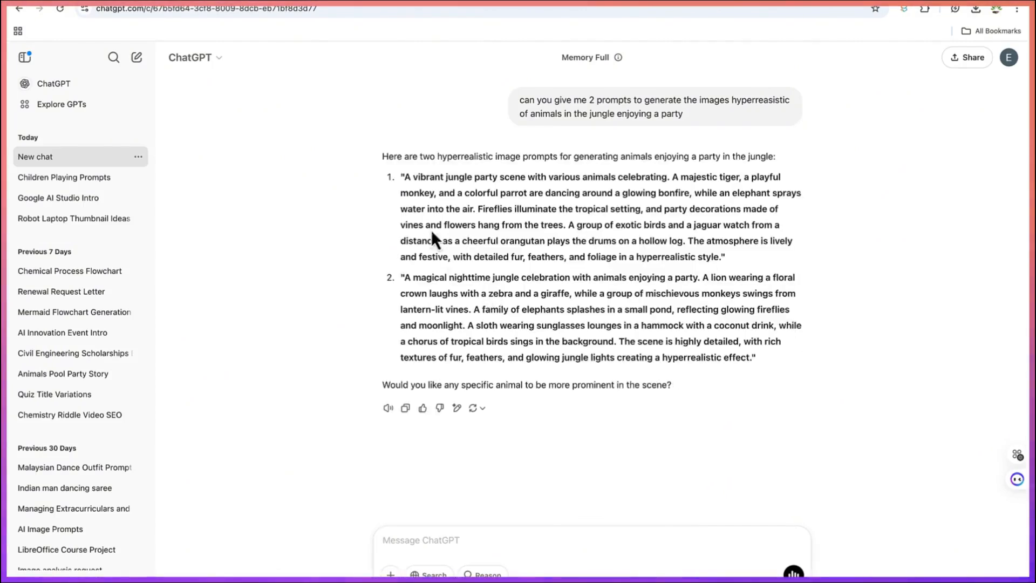
# Step: Copy the first jungle party prompt from ChatGPT into Fooocus in Edge, replacing the monkey prompt, and generate the images
pyautogui.moveTo(410, 178); pyautogui.dragTo(718, 257)
pyautogui.hotkey('ctrl', 'c')
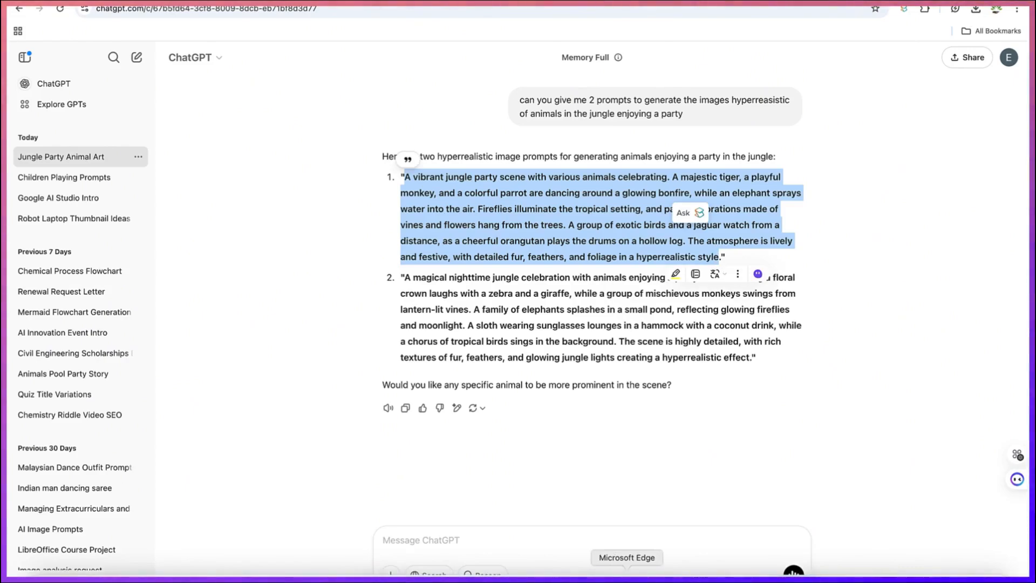
pyautogui.click(626, 573)
pyautogui.click(481, 475)
pyautogui.hotkey('ctrl', 'a')
pyautogui.hotkey('ctrl', 'v')
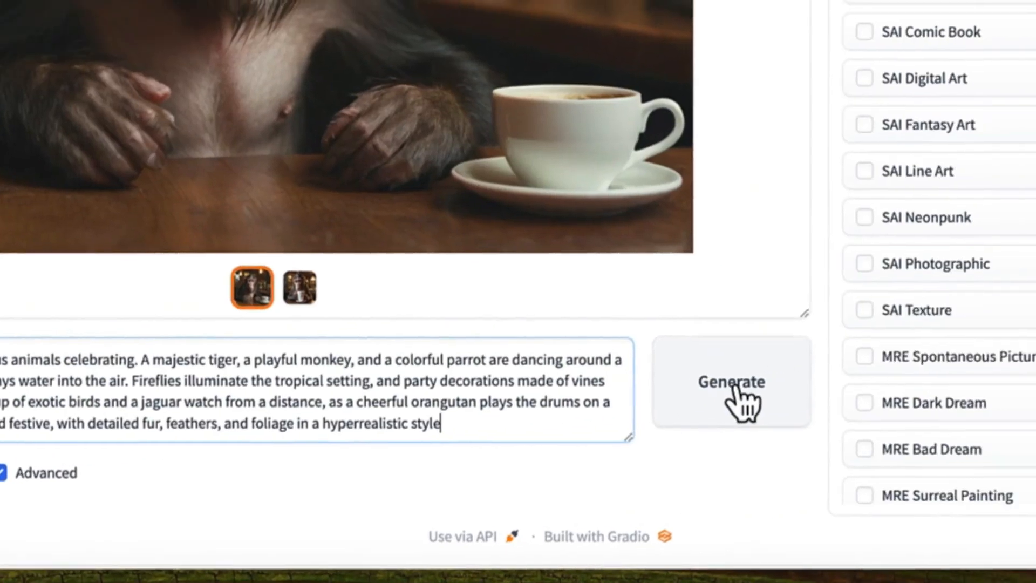
pyautogui.click(1007, 365)
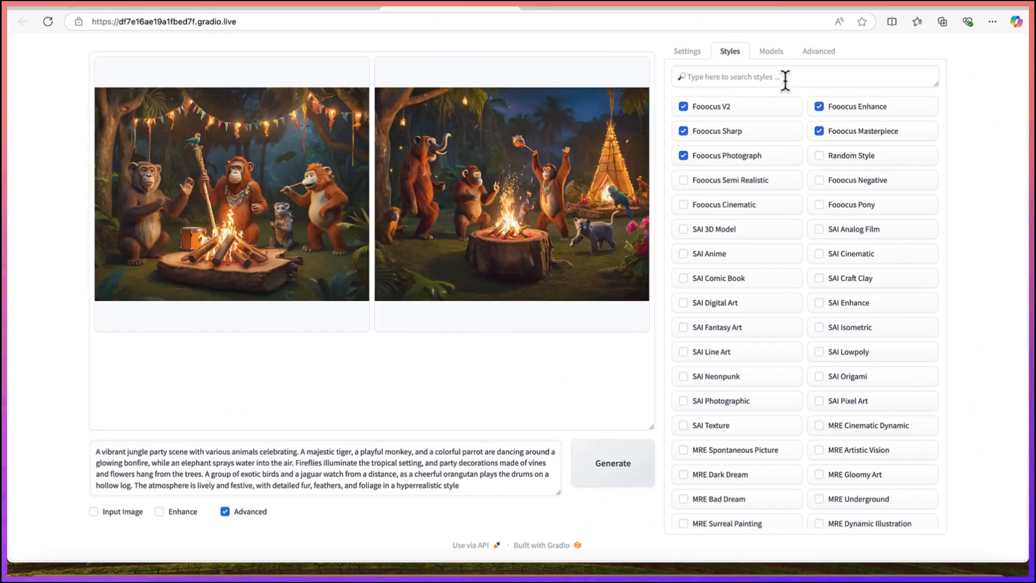
# Step: View both generated jungle party images enlarged and download the first one
pyautogui.click(287, 263)
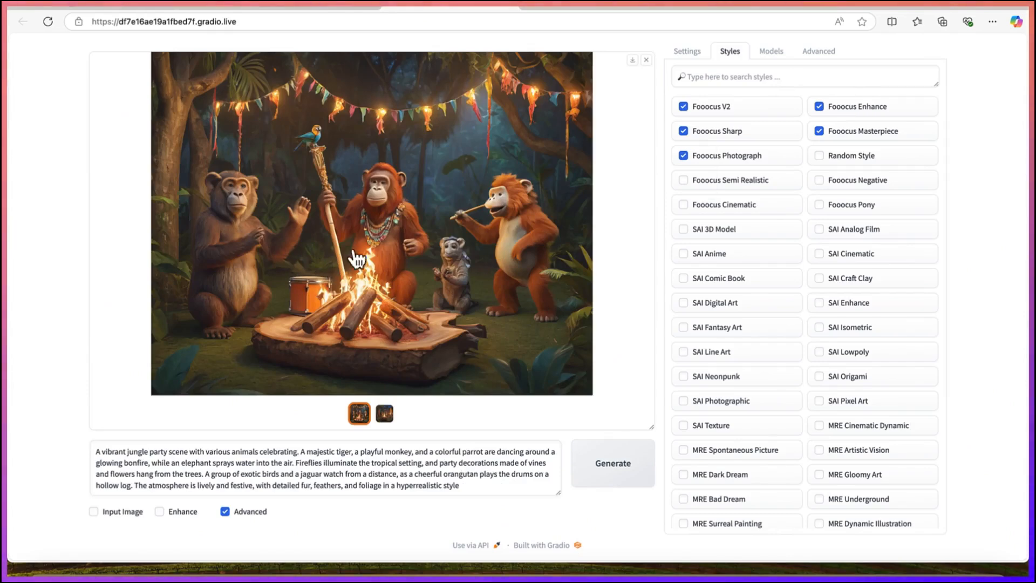
pyautogui.click(384, 414)
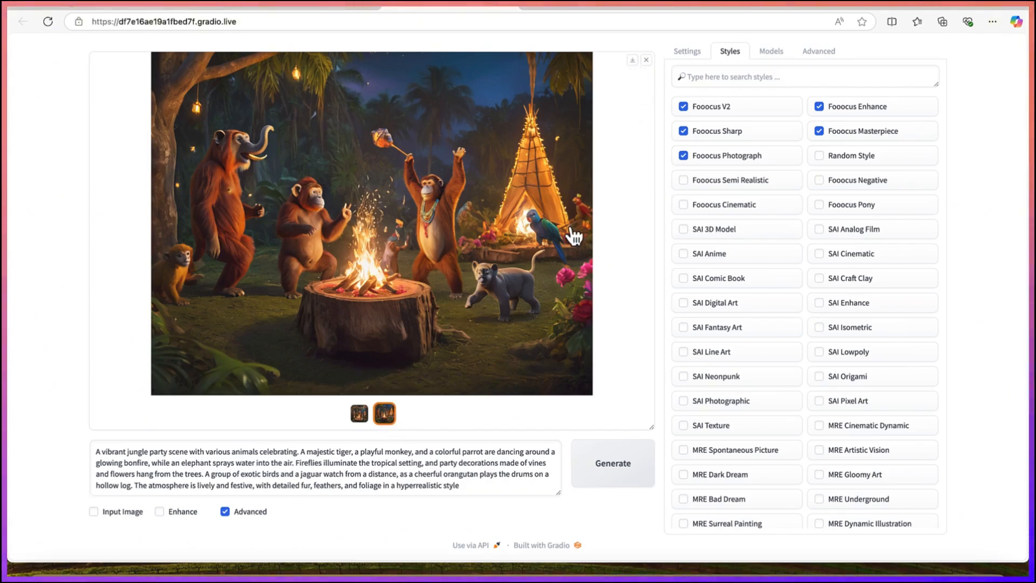
pyautogui.click(511, 378)
pyautogui.click(360, 415)
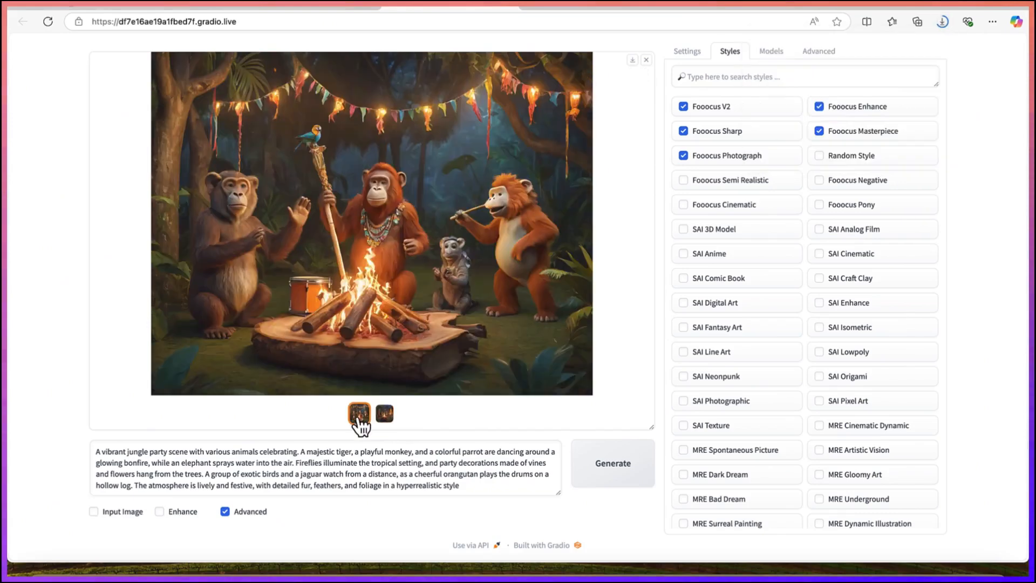
pyautogui.click(632, 61)
# Step: Replace the prompt with the second ChatGPT prompt, starting "A magical nighttime jungle celebration with animals enjoying a party", and generate the images
pyautogui.click(483, 487)
pyautogui.hotkey('ctrl', 'a')
pyautogui.write('A magical nighttime jungle celebration with animals enjoying a party. A lion wearing a floral crown laughs with a zebra and a giraffe, while a group of mischievous monkeys swings from lantern-lit vines. A family of elephants splashes in a small pond, reflecting glowing fireflies and moonlight. A sloth wearing sunglasses lounges in a hammock with a coconut drink, while a chorus of tropical birds sings in the background. The scene is highly detailed, with rich textures of fur, feathers, and glowing jungle lights creating a hyperrealistic effect.')
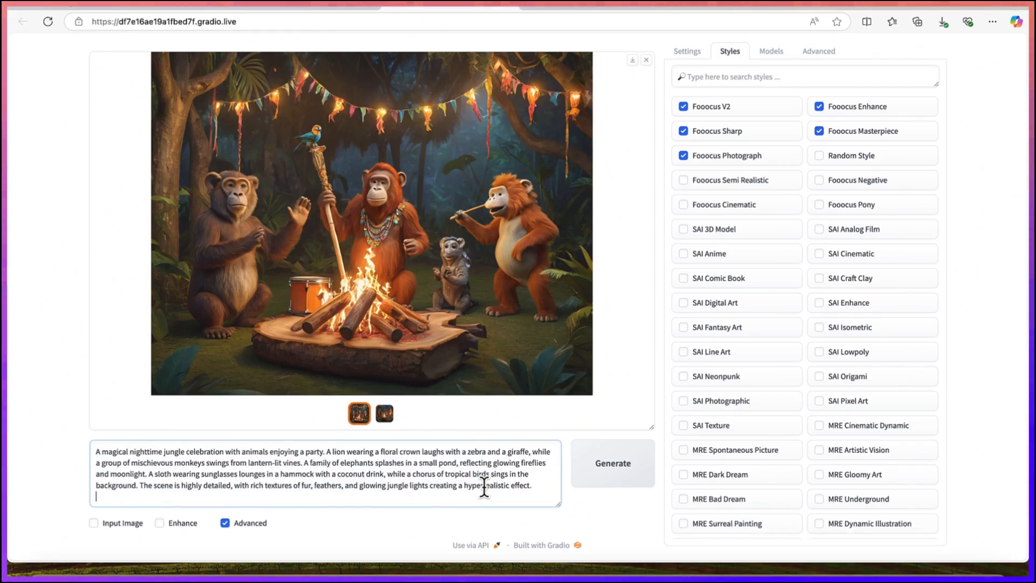
pyautogui.click(625, 482)
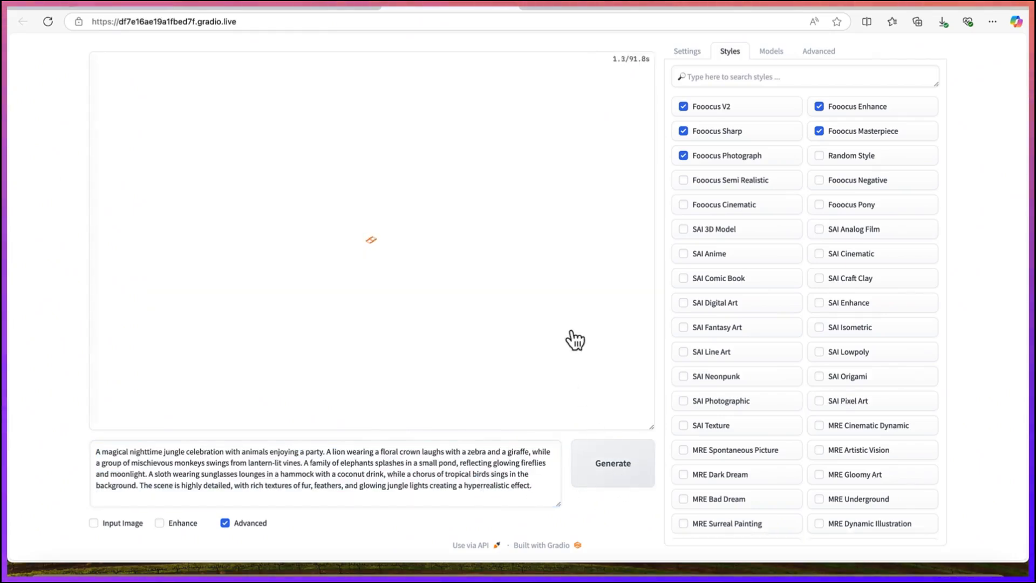